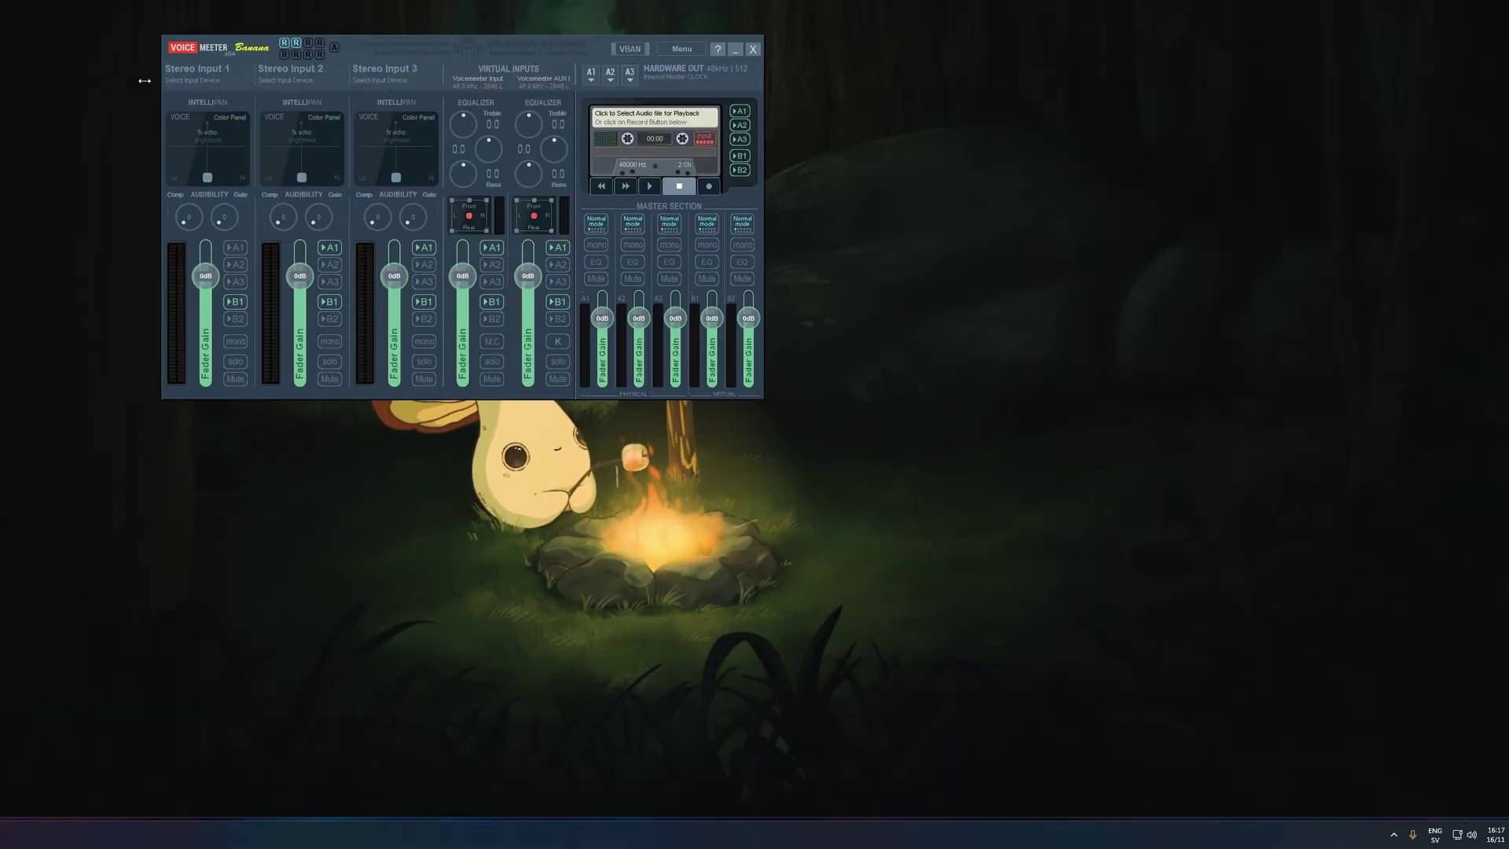
# Step: Leave Stereo Input 1 without a device and assign output A3 to Headphones (Realtek USB Audio)
pyautogui.click(187, 82)
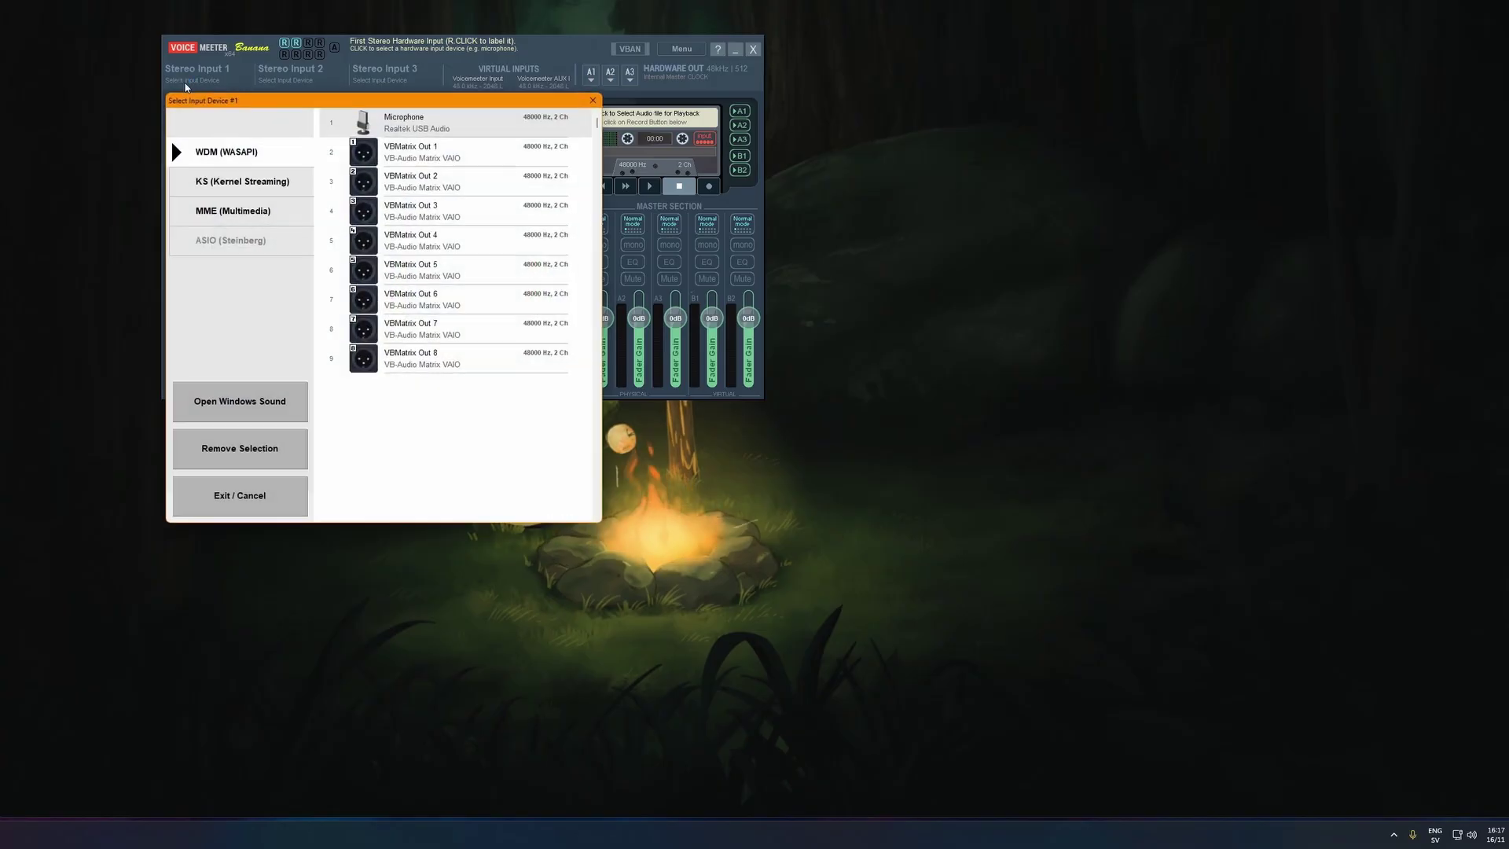
pyautogui.click(276, 450)
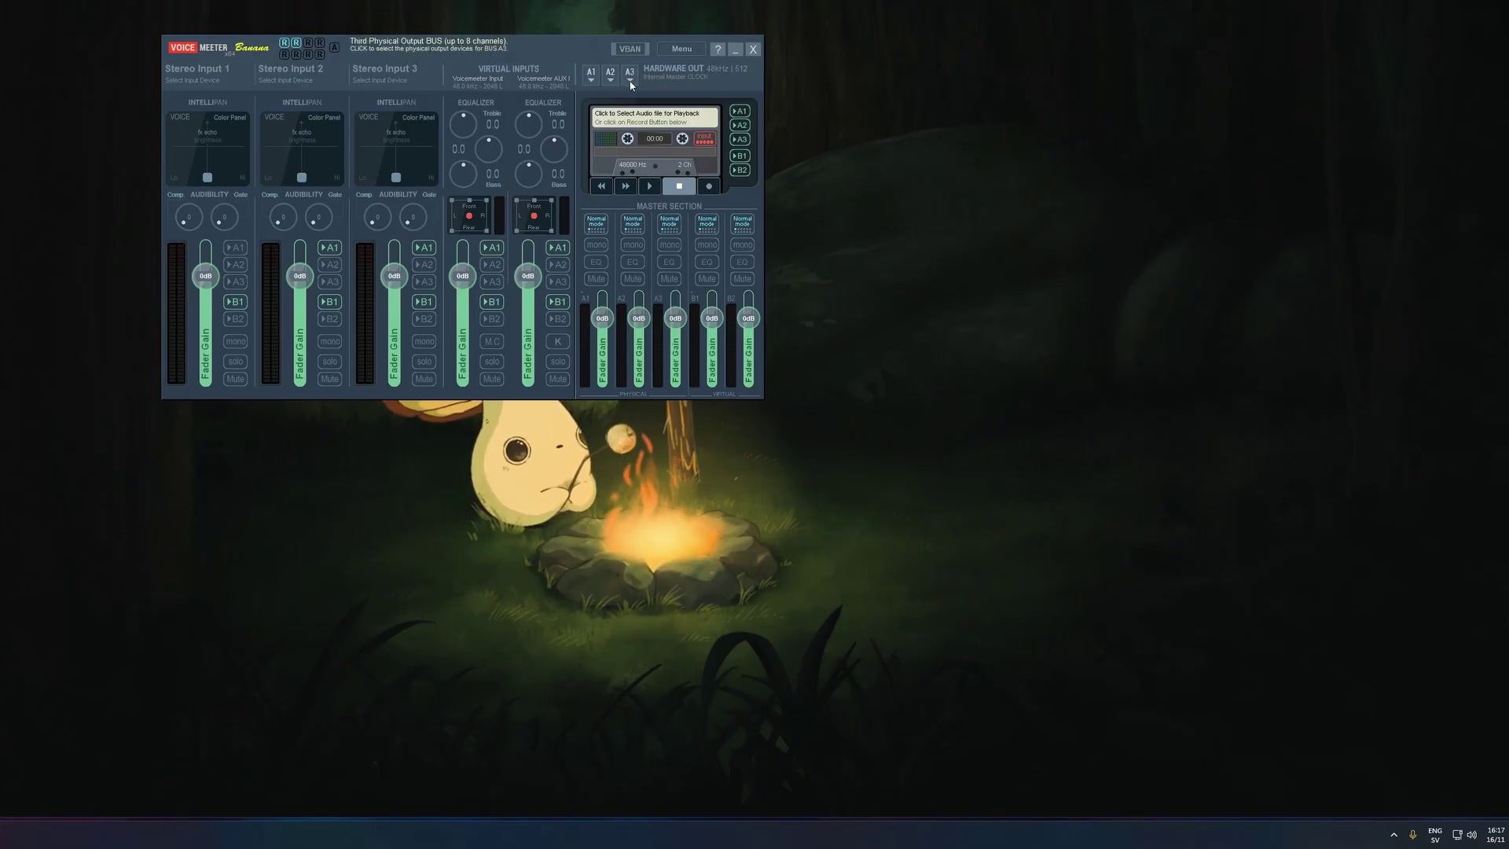
pyautogui.click(630, 78)
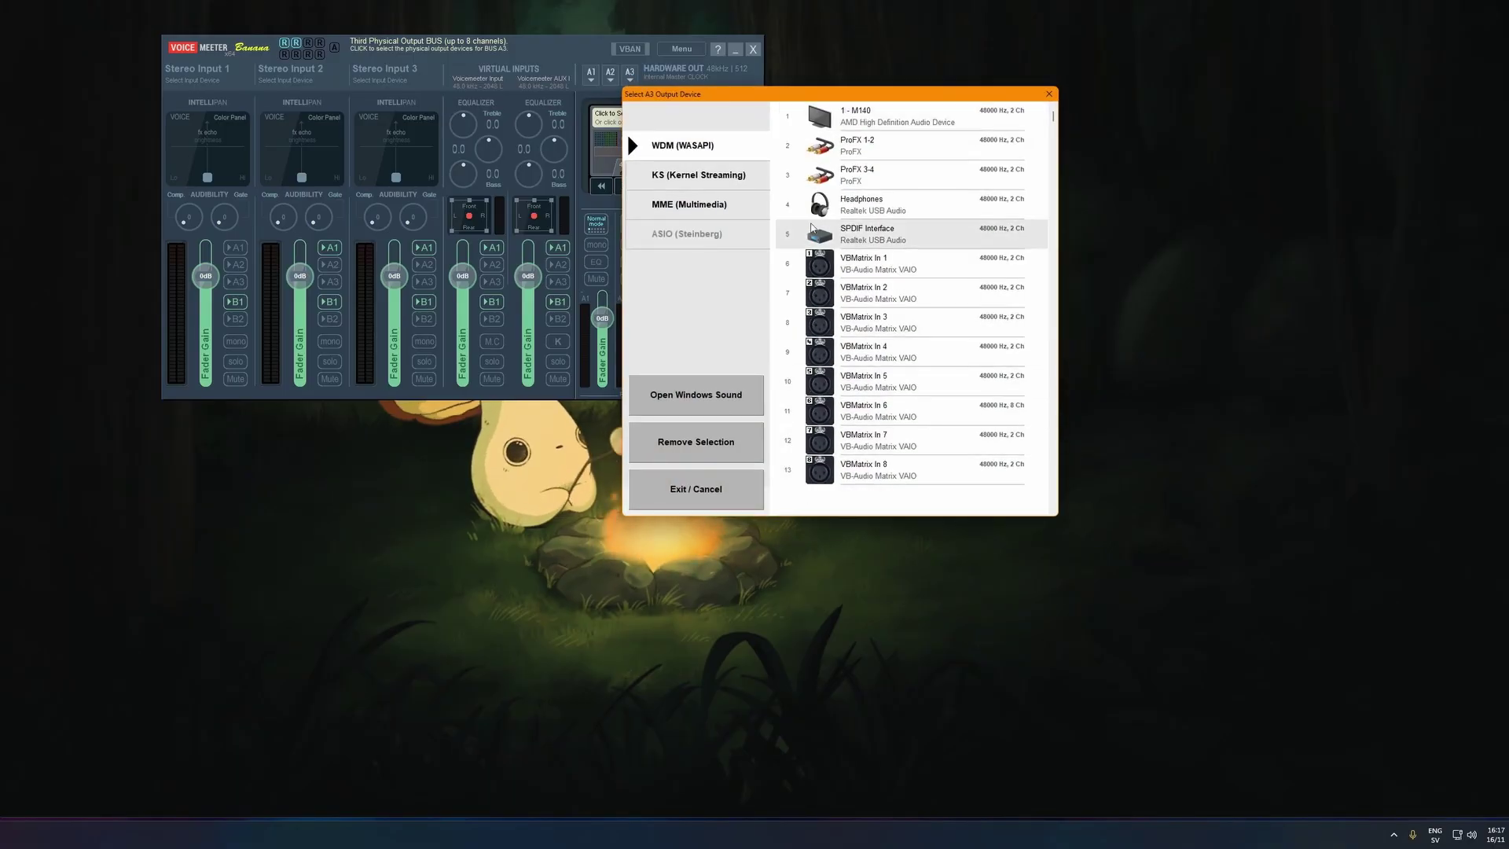
pyautogui.click(893, 209)
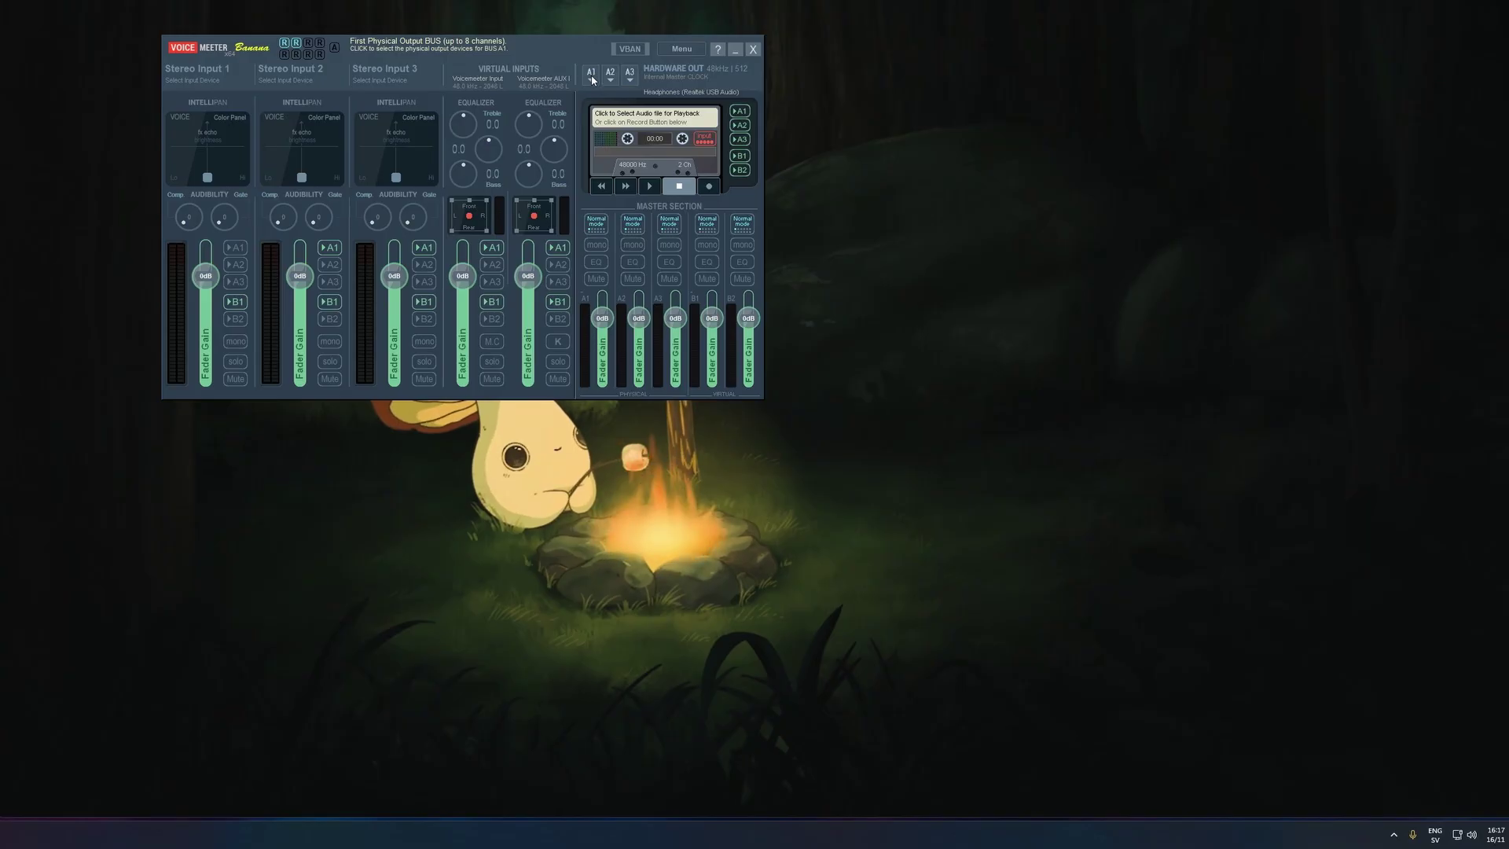
# Step: Assign the Mackie ASIO Driver as the A1 hardware output device
pyautogui.click(590, 75)
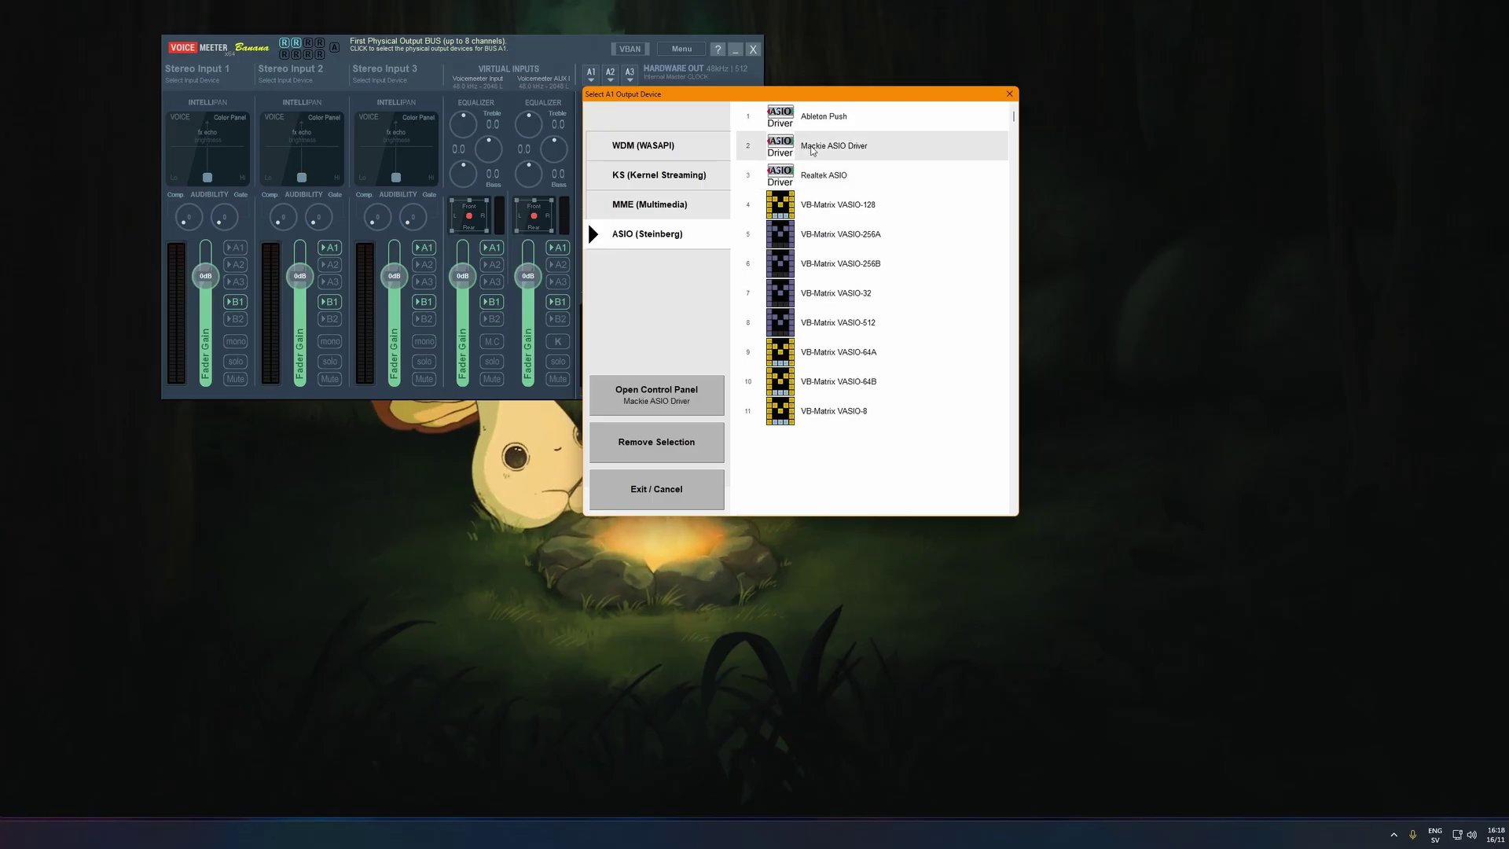
pyautogui.click(809, 149)
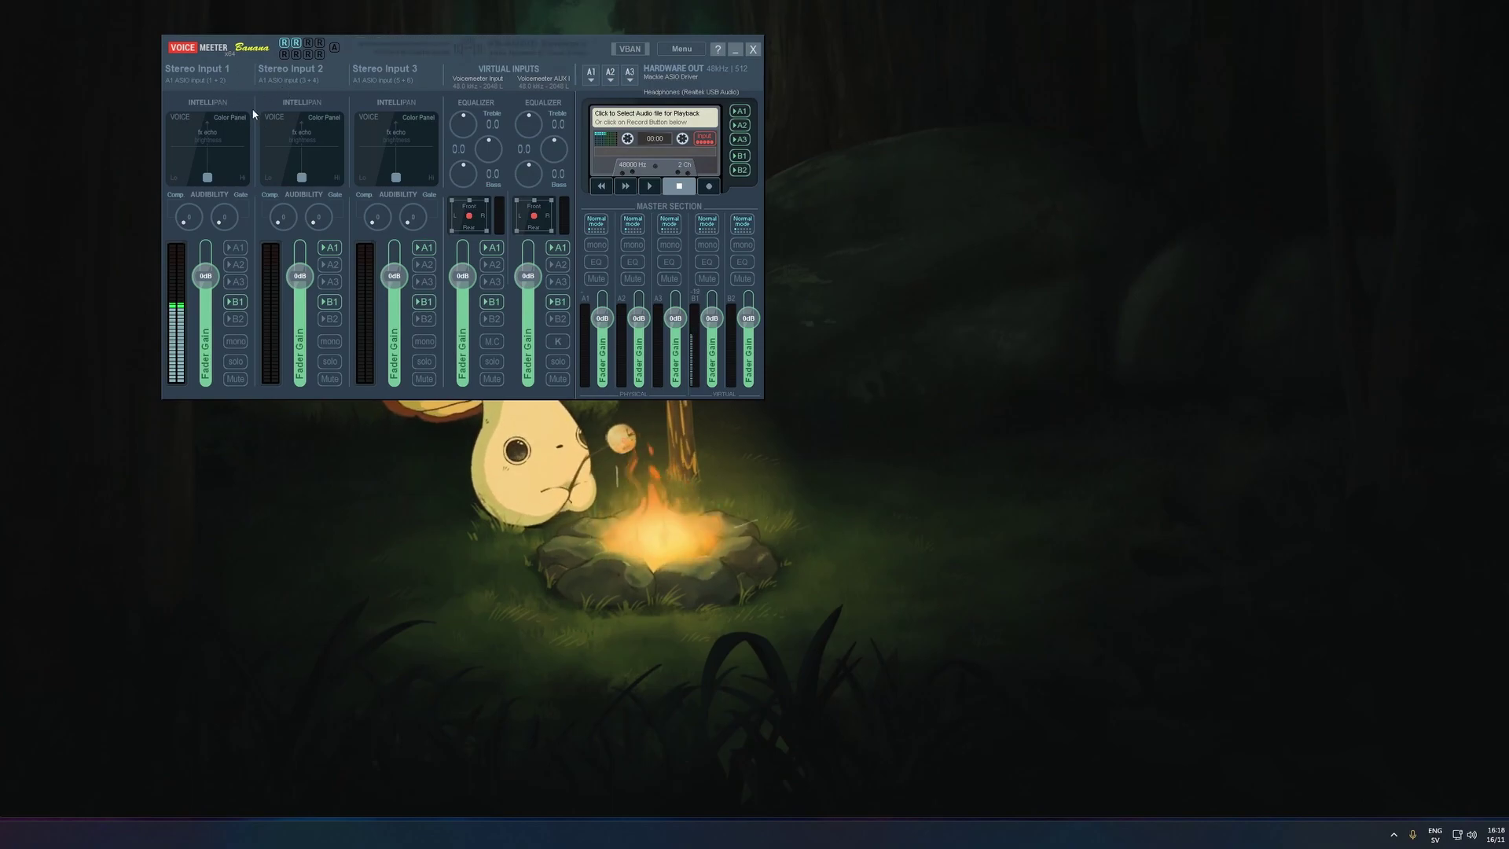
# Step: In System Settings, patch an ASIO input to strip 2 and set both A1 output patches to 2
pyautogui.click(679, 48)
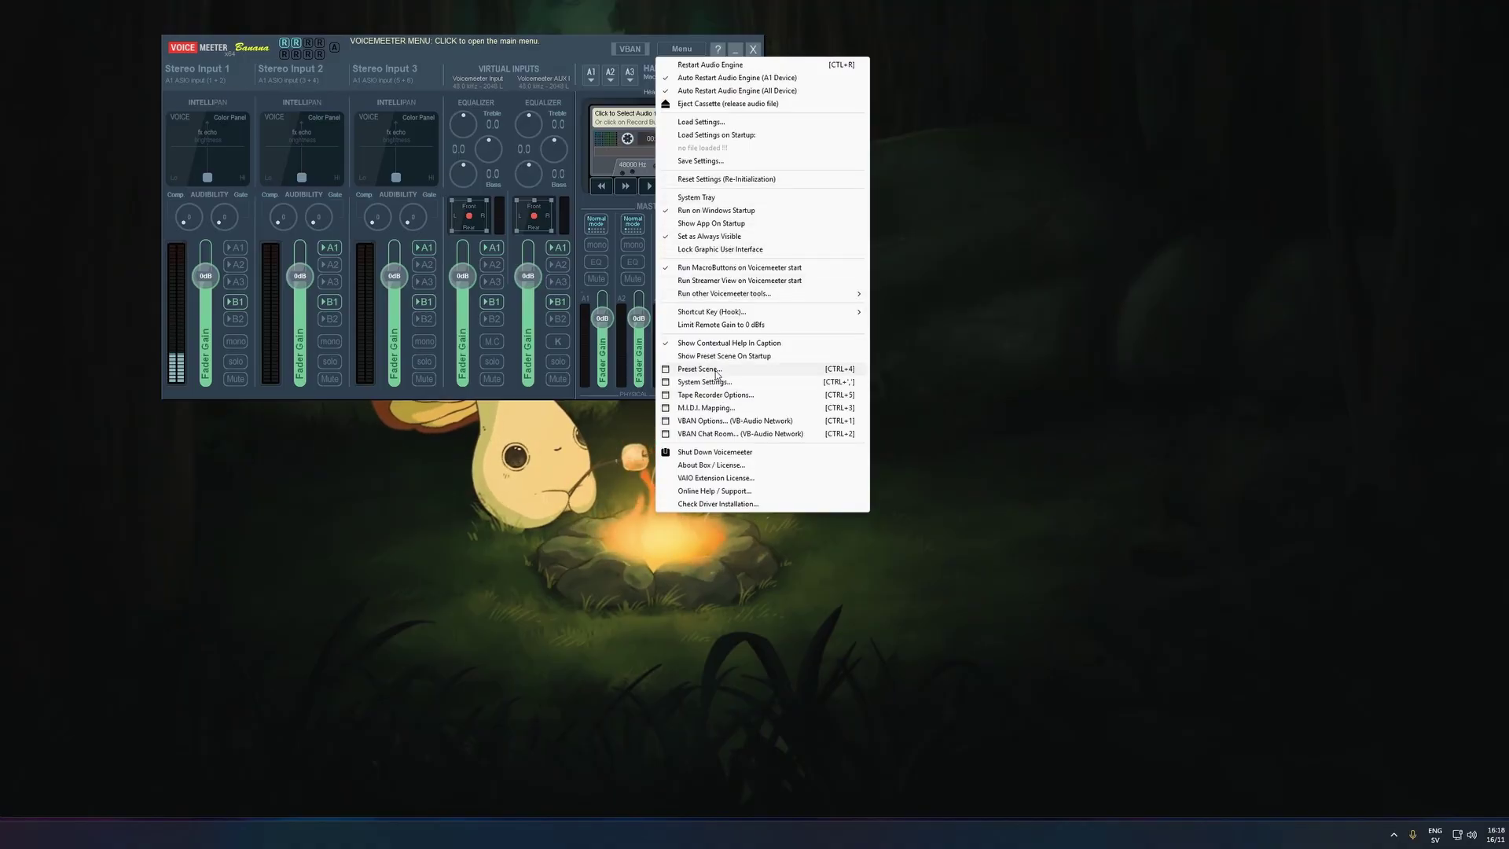
pyautogui.click(716, 382)
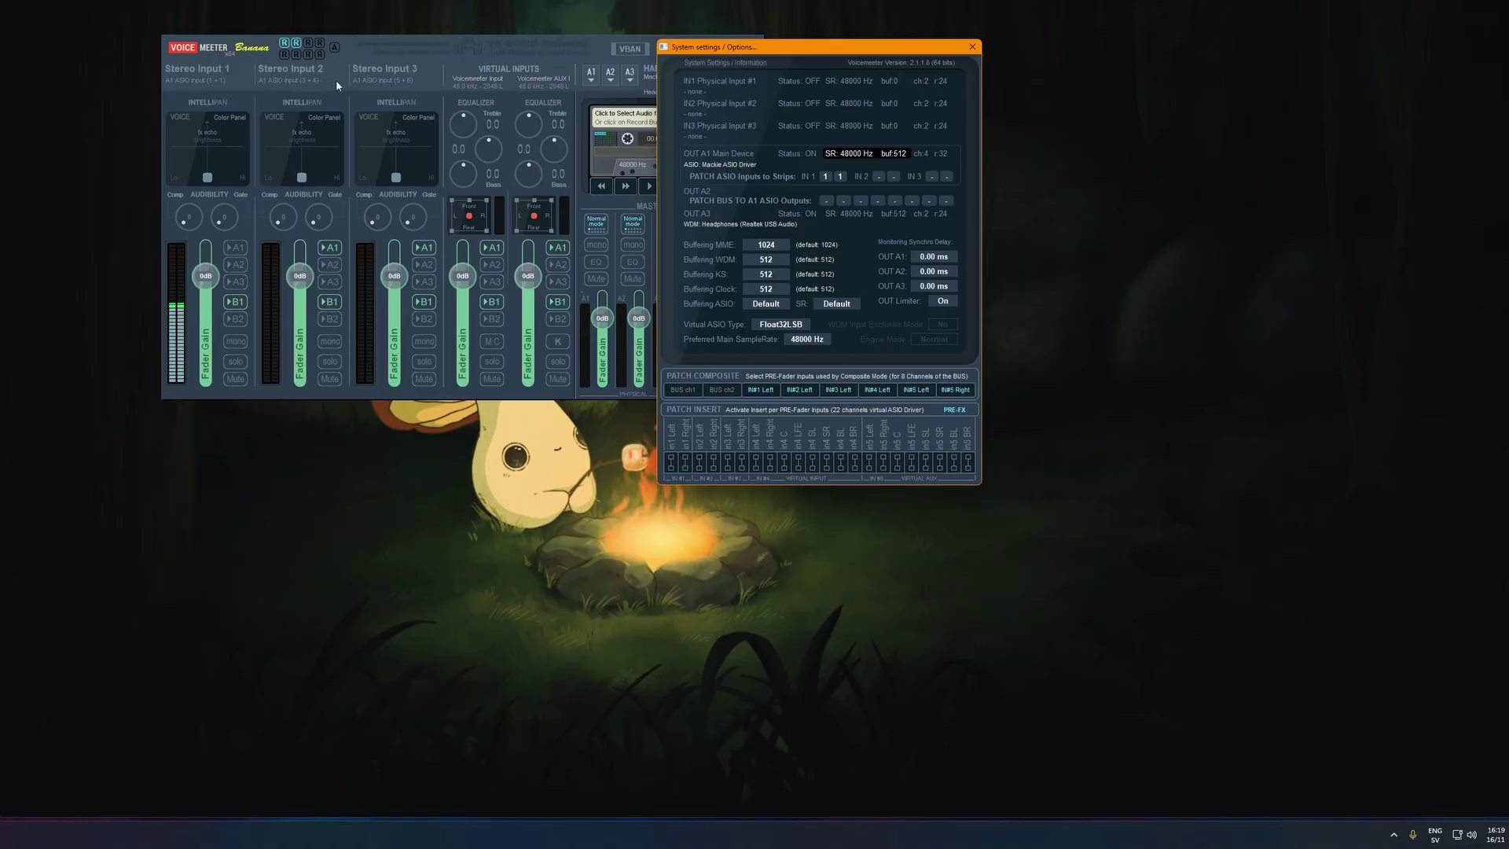
pyautogui.click(879, 177)
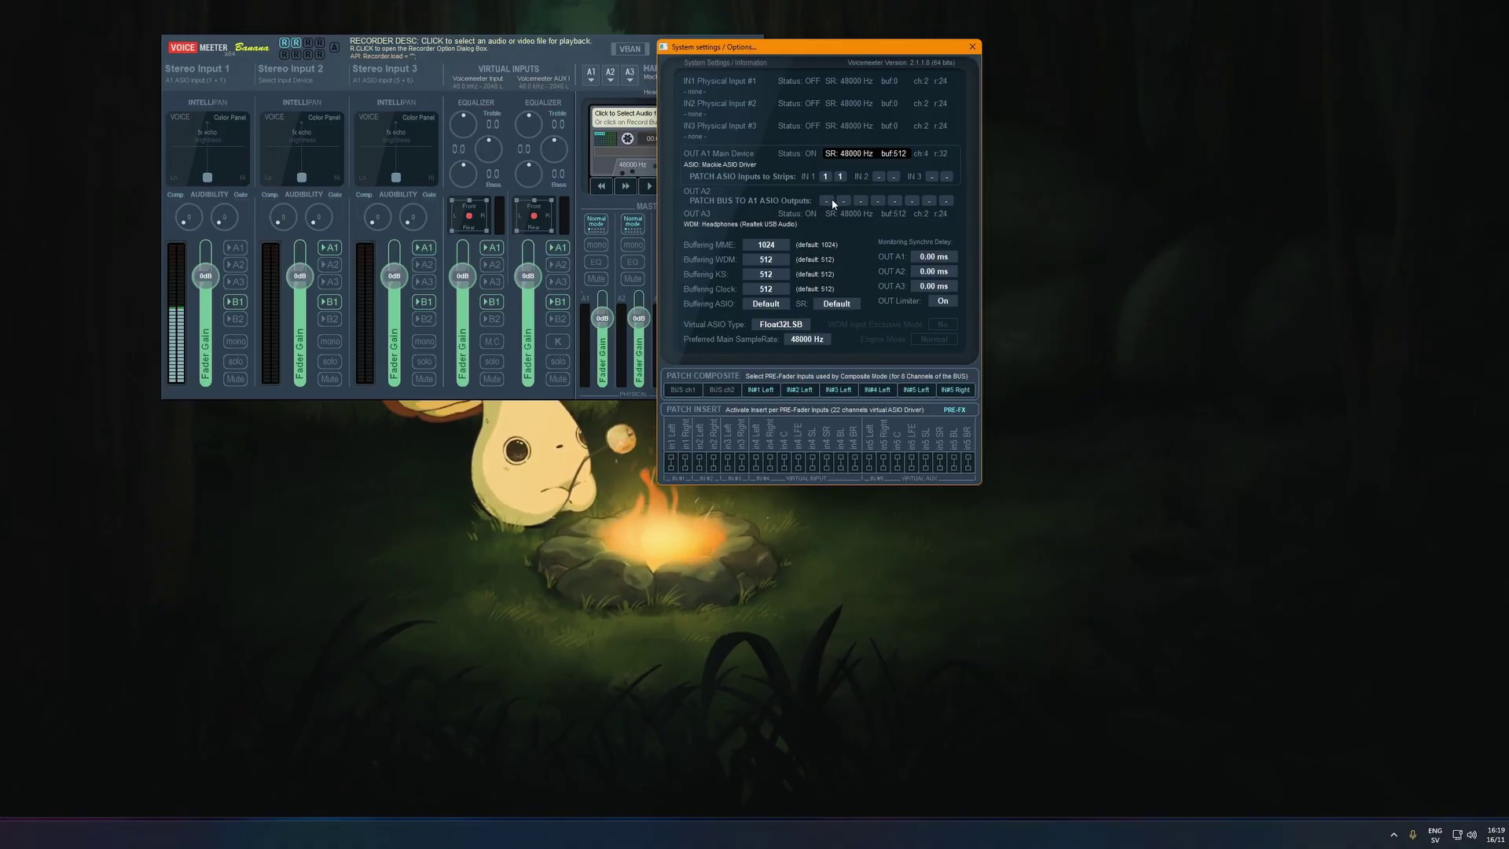
pyautogui.click(828, 202)
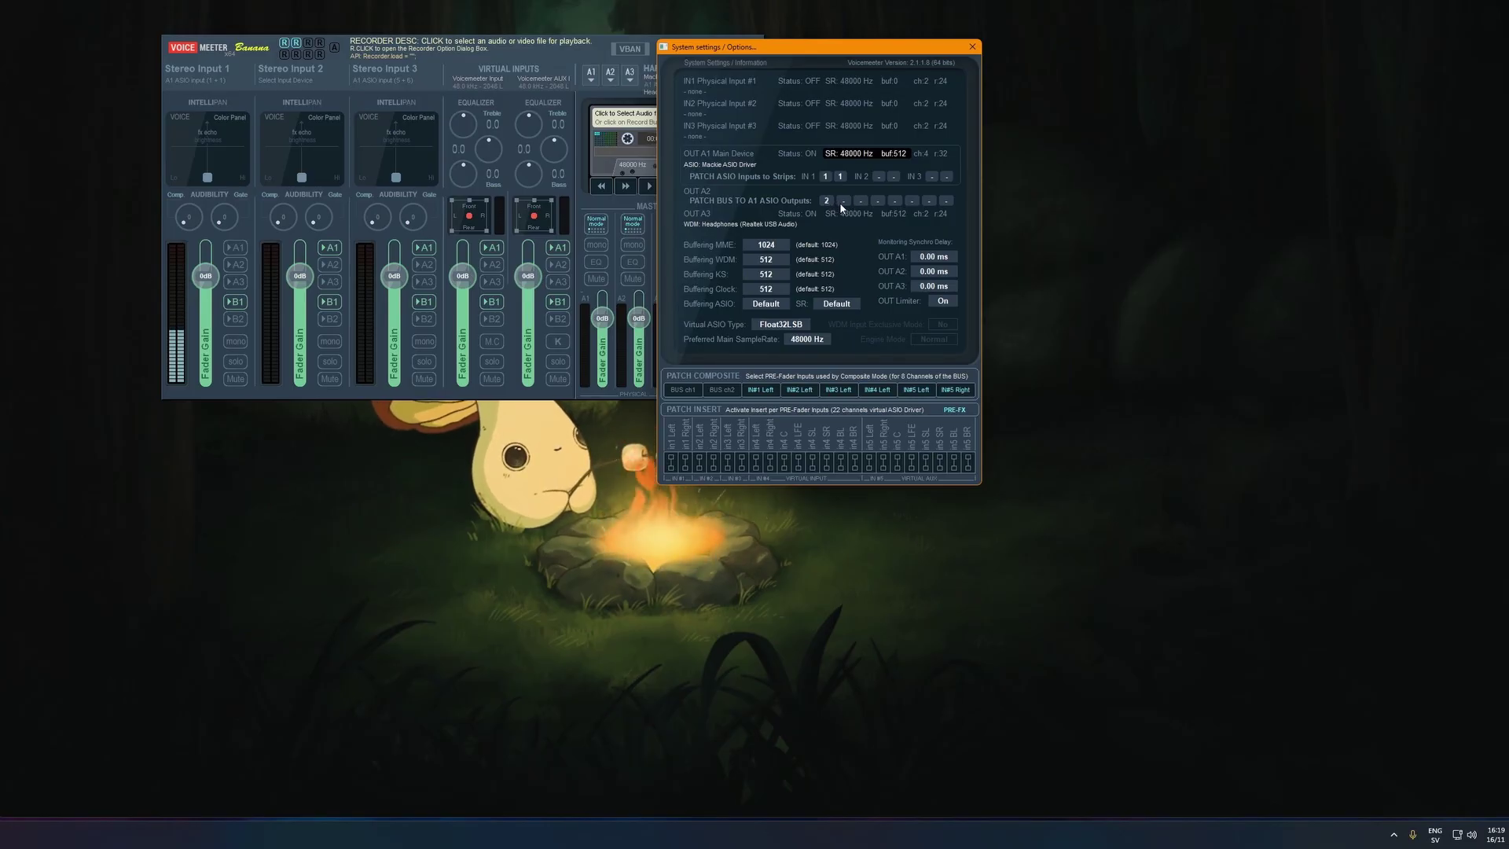
pyautogui.click(842, 201)
# Step: Close System Settings, then toggle the AUX strip's A2 and A3 buses on and back off with F2/F3, finishing with F1
pyautogui.click(968, 46)
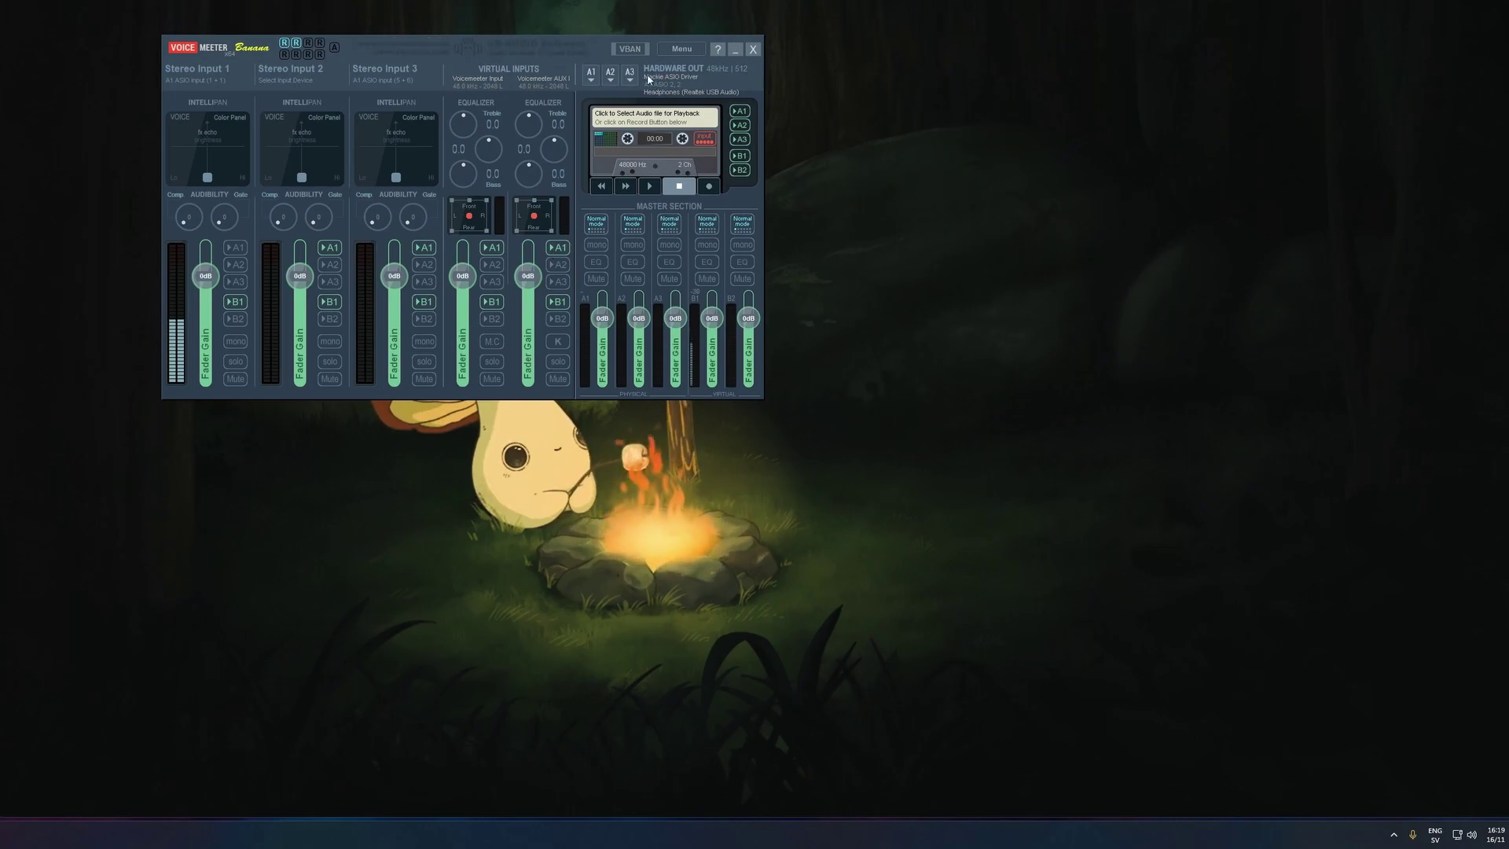
pyautogui.press('F2')
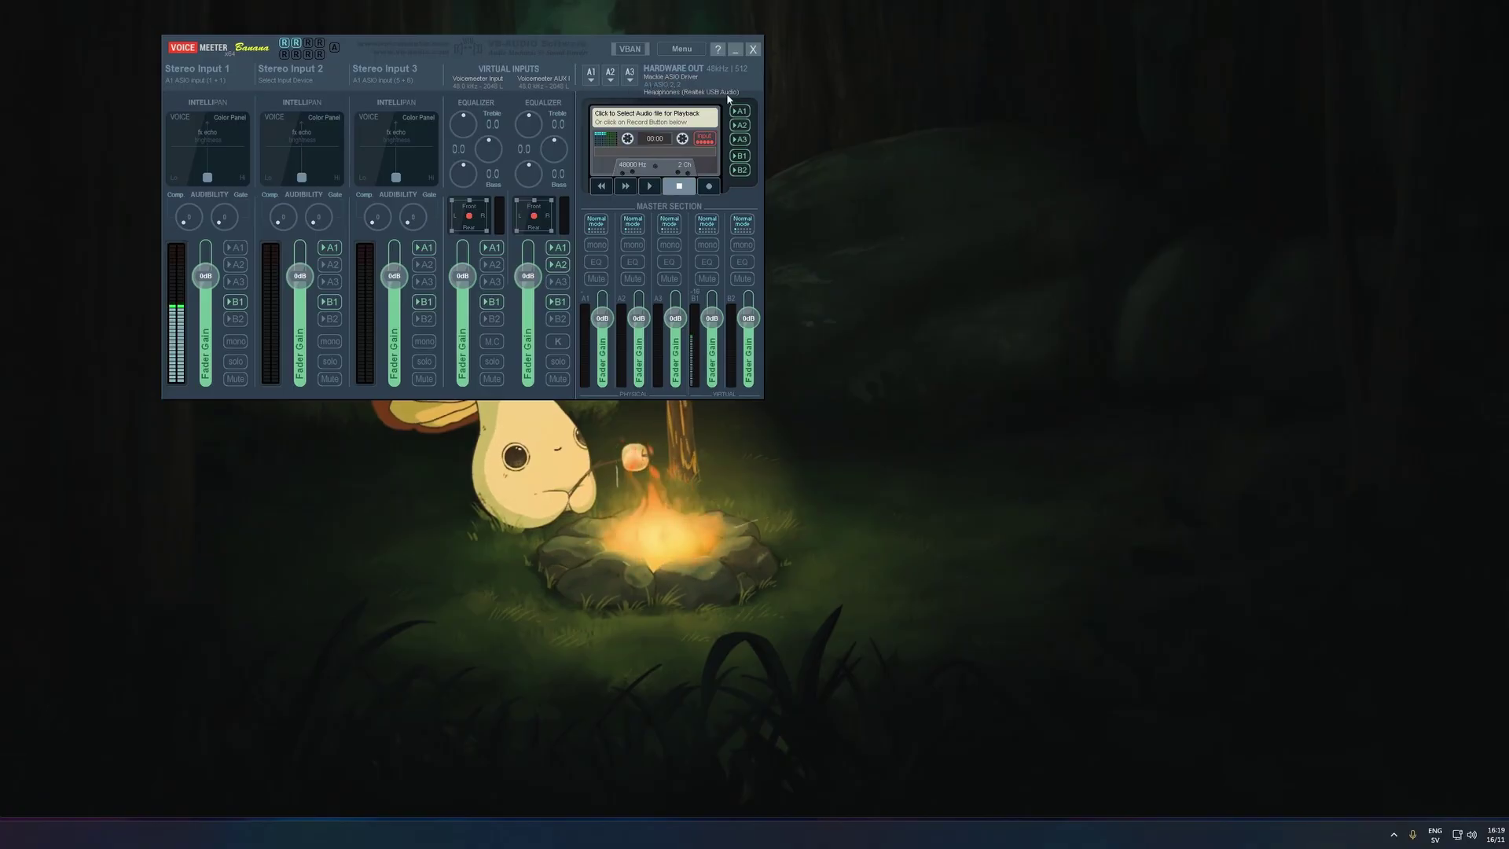
pyautogui.press('F3')
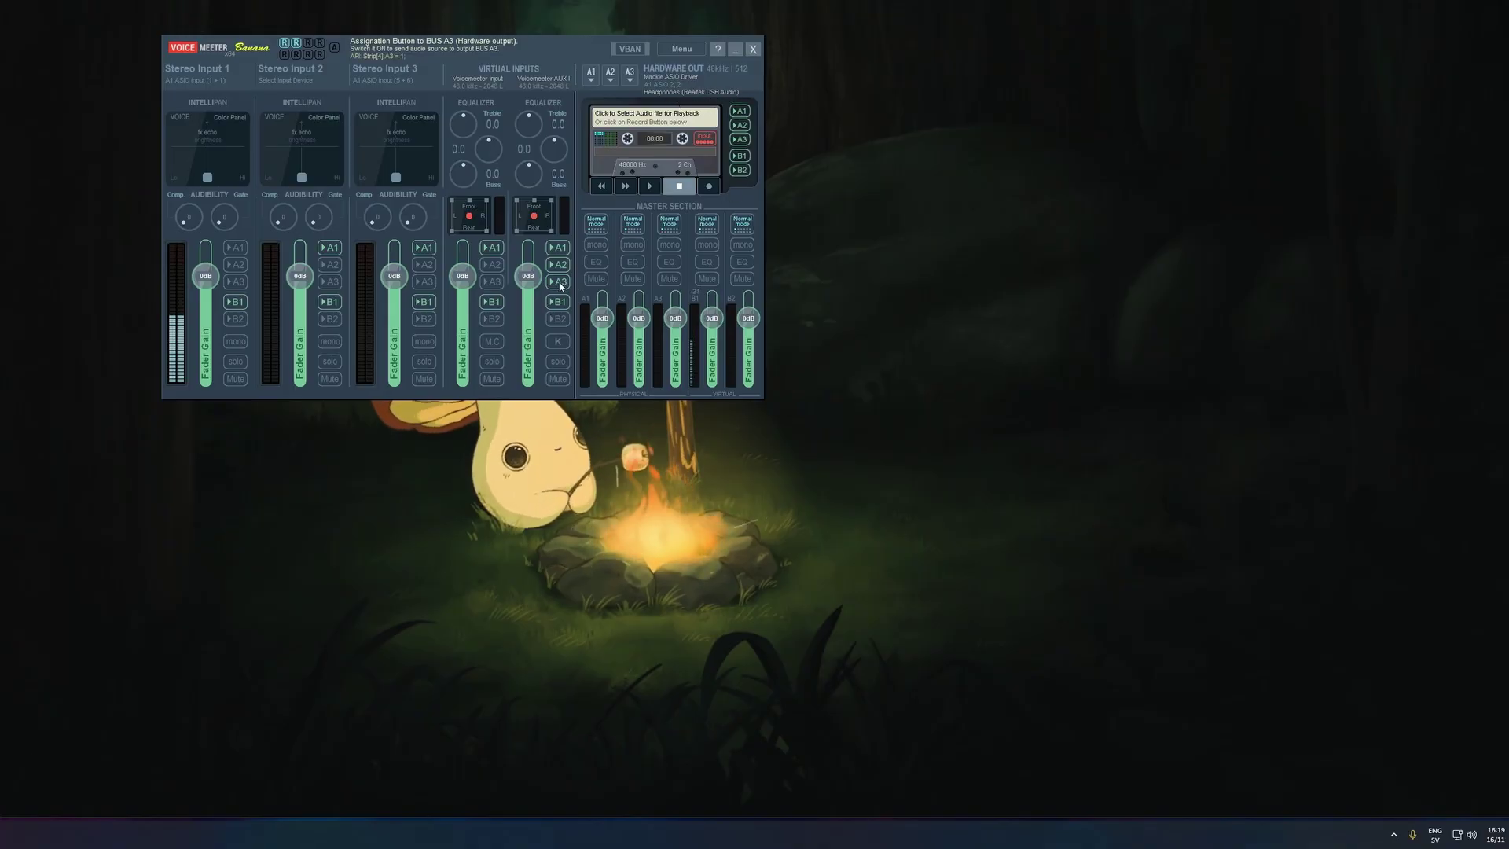
pyautogui.press('F3')
pyautogui.press('F2')
pyautogui.press('F1')
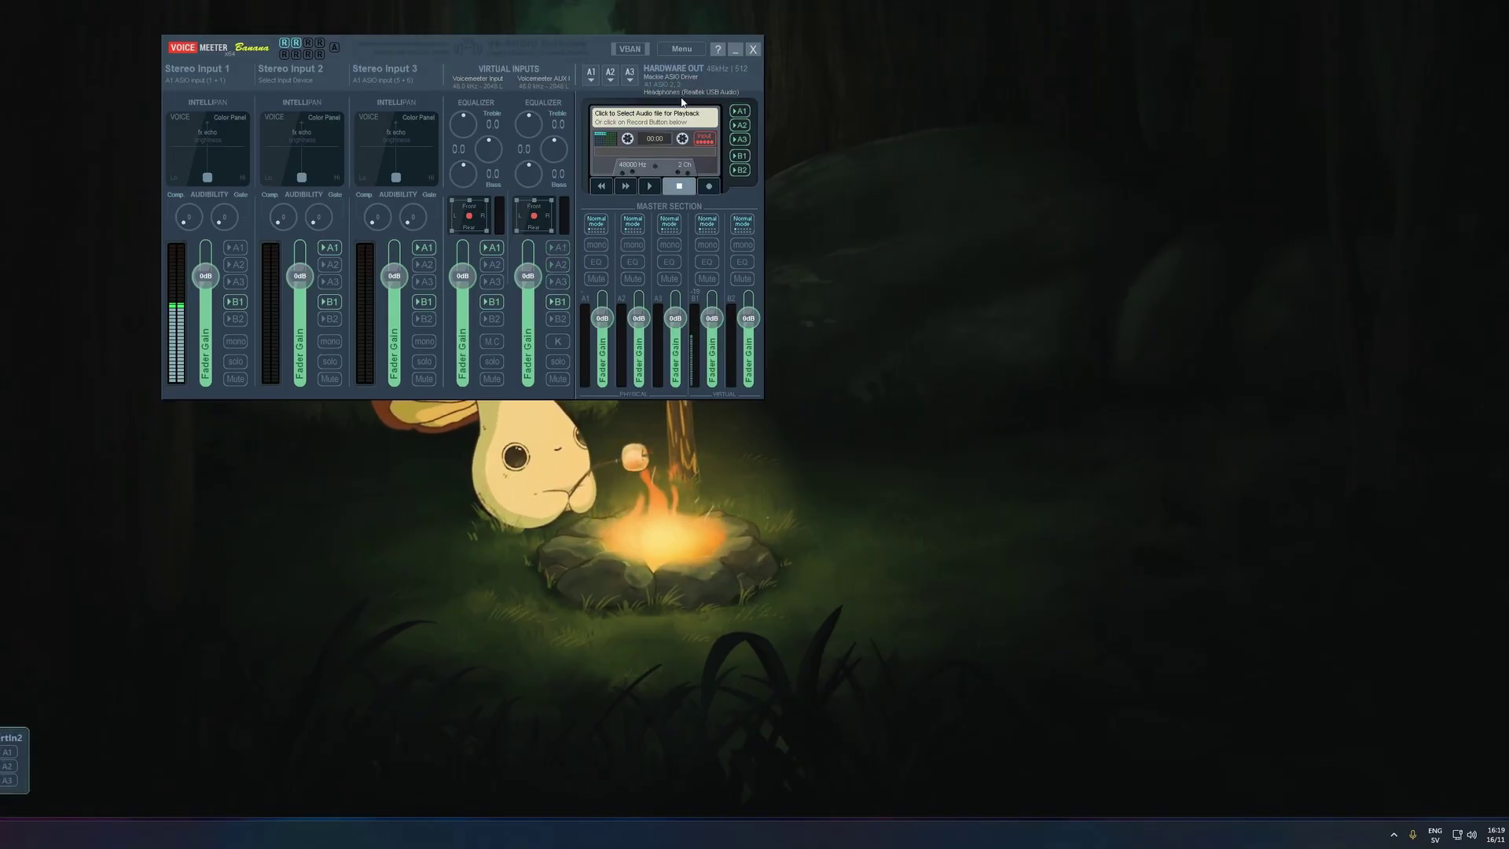